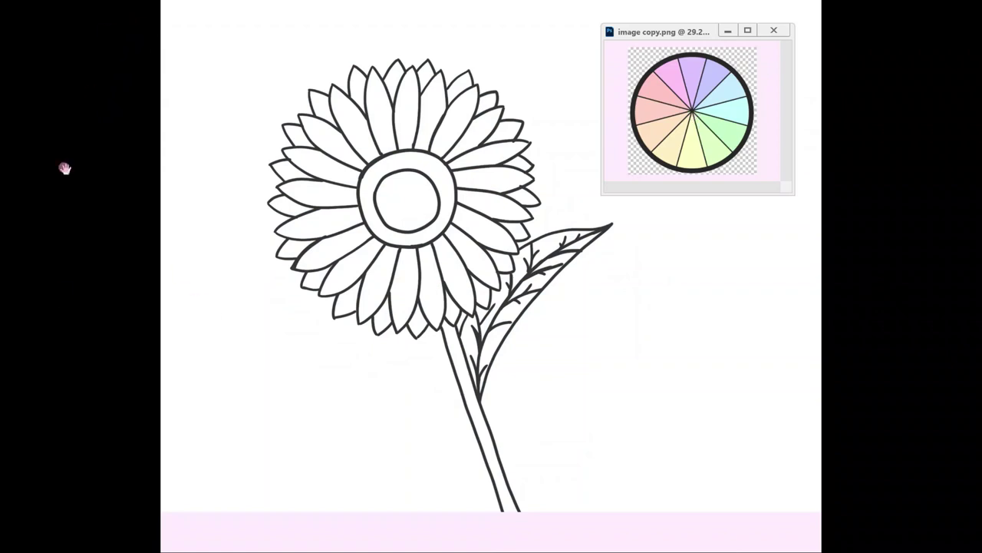
drag(433, 143, 439, 137)
right_click(439, 141)
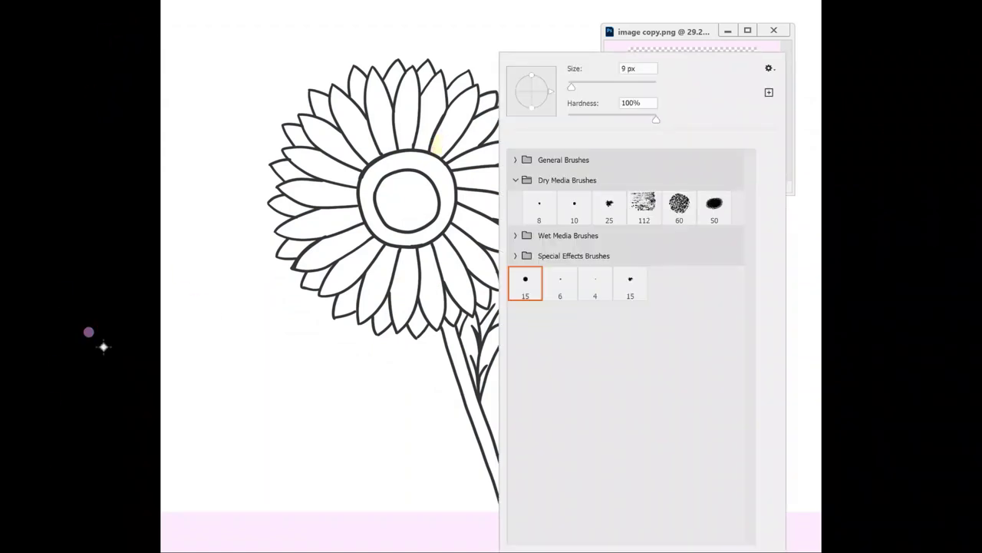
key(Escape)
key(ctrl+plus)
key(ctrl+plus)
key(ctrl+z)
key(ctrl+z)
key(ctrl+z)
key(ctrl+z)
key(ctrl+z)
key(ctrl+z)
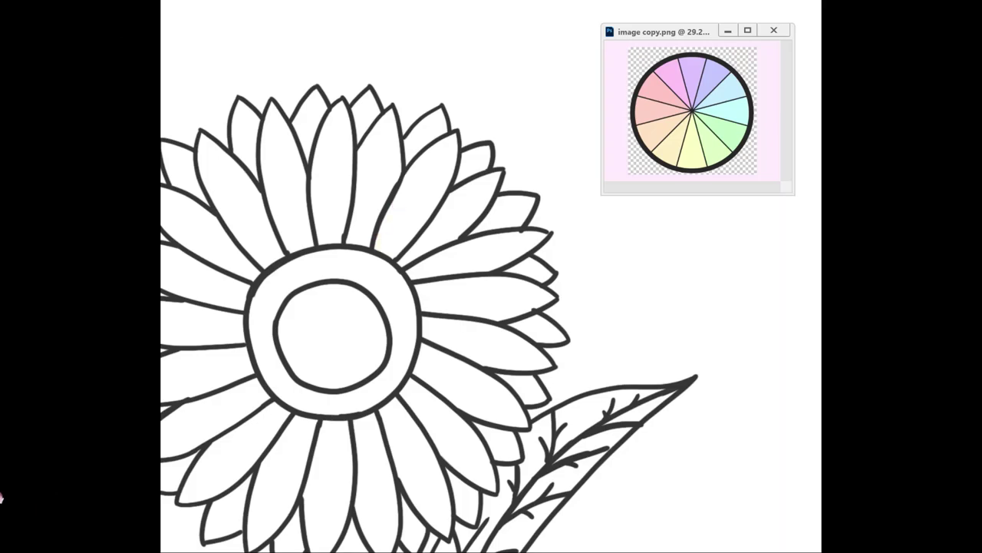
Paint the petals on the flower's right side pale yellow.
mouse_move(379, 249)
mouse_down()
mouse_move(405, 231)
mouse_move(449, 142)
mouse_move(433, 180)
mouse_move(410, 142)
mouse_move(436, 130)
mouse_move(441, 157)
mouse_move(469, 152)
mouse_move(467, 179)
mouse_move(410, 246)
mouse_move(477, 195)
mouse_move(500, 205)
mouse_move(500, 223)
mouse_move(417, 280)
mouse_move(487, 281)
mouse_move(528, 236)
mouse_move(515, 313)
mouse_move(447, 288)
mouse_move(518, 306)
mouse_move(517, 233)
mouse_move(532, 299)
mouse_move(543, 283)
mouse_move(486, 347)
mouse_move(546, 333)
mouse_move(535, 314)
mouse_move(513, 384)
mouse_up()
scroll(860, 298, down, 3)
scroll(854, 331, up, 2)
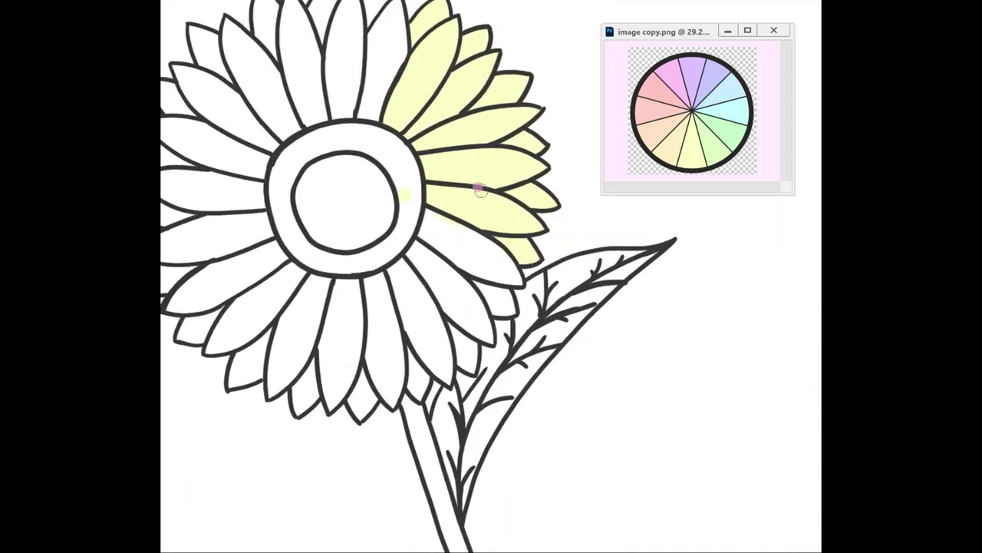
scroll(868, 209, up, 2)
mouse_move(430, 228)
mouse_down()
mouse_move(535, 302)
mouse_move(435, 275)
mouse_move(466, 351)
mouse_move(496, 356)
mouse_move(467, 319)
mouse_move(516, 389)
mouse_up()
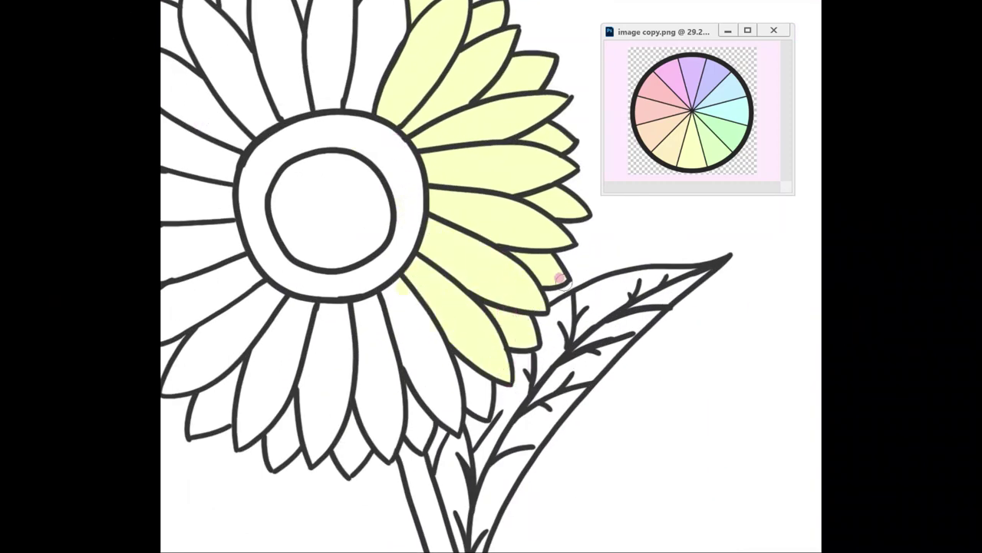
Paint the flower's lower and left petals the same pale yellow.
mouse_move(390, 285)
mouse_down()
mouse_move(454, 425)
mouse_move(483, 356)
mouse_move(415, 378)
mouse_move(374, 423)
mouse_move(398, 343)
mouse_move(416, 429)
mouse_move(412, 379)
mouse_move(363, 289)
mouse_move(387, 270)
mouse_move(337, 302)
mouse_move(314, 451)
mouse_move(317, 349)
mouse_move(349, 462)
mouse_up()
mouse_move(328, 291)
mouse_down()
mouse_move(260, 435)
mouse_move(300, 416)
mouse_move(240, 433)
mouse_move(282, 322)
mouse_move(227, 410)
mouse_move(228, 376)
mouse_move(179, 419)
mouse_up()
drag(531, 549, 523, 549)
mouse_move(379, 381)
mouse_down()
mouse_move(459, 290)
mouse_move(348, 376)
mouse_move(345, 355)
mouse_move(323, 414)
mouse_move(325, 335)
mouse_move(339, 310)
mouse_move(449, 296)
mouse_move(325, 293)
mouse_move(285, 305)
mouse_move(287, 269)
mouse_move(366, 218)
mouse_move(423, 236)
mouse_move(271, 212)
mouse_move(296, 230)
mouse_move(274, 182)
mouse_move(360, 194)
mouse_move(420, 182)
mouse_move(296, 157)
mouse_move(274, 142)
mouse_move(291, 111)
mouse_move(315, 127)
mouse_move(289, 100)
mouse_up()
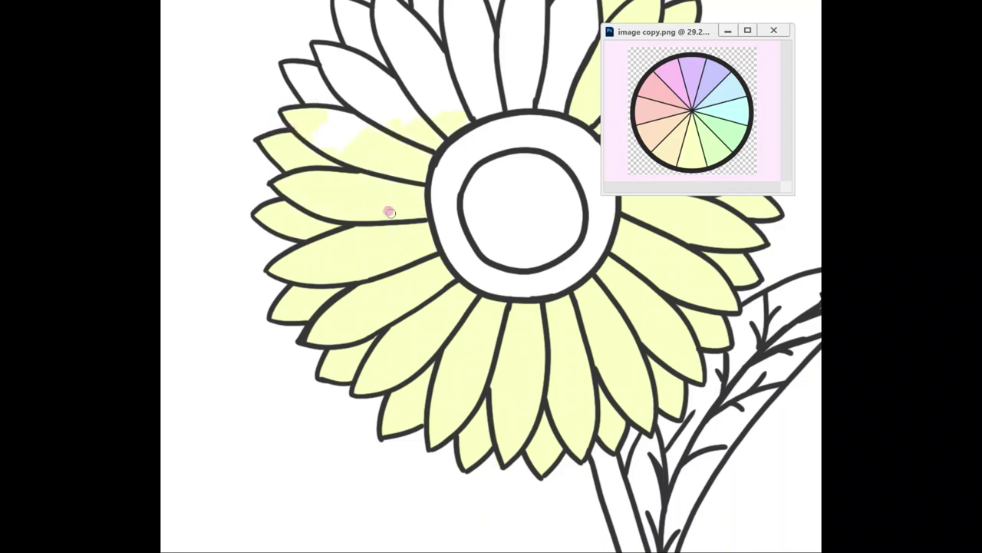
Paint the remaining upper-left and top petals pale yellow to complete the flower head.
scroll(586, 182, up, 3)
mouse_move(330, 307)
mouse_down()
mouse_move(294, 247)
mouse_move(362, 239)
mouse_move(351, 205)
mouse_move(385, 174)
mouse_move(434, 238)
mouse_move(323, 168)
mouse_up()
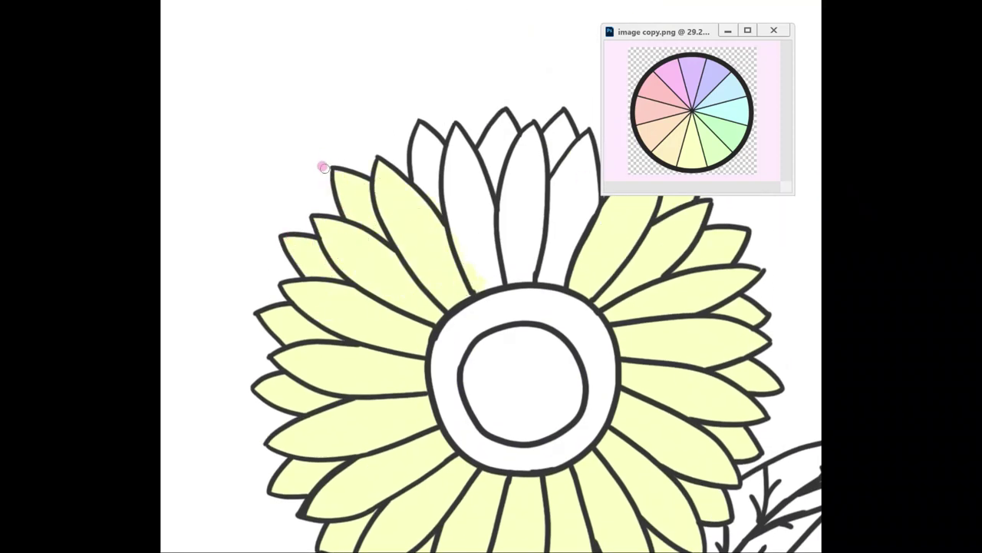
mouse_move(418, 129)
mouse_down()
mouse_move(461, 142)
mouse_move(485, 257)
mouse_move(501, 135)
mouse_move(558, 156)
mouse_move(557, 278)
mouse_move(547, 228)
mouse_move(463, 159)
mouse_up()
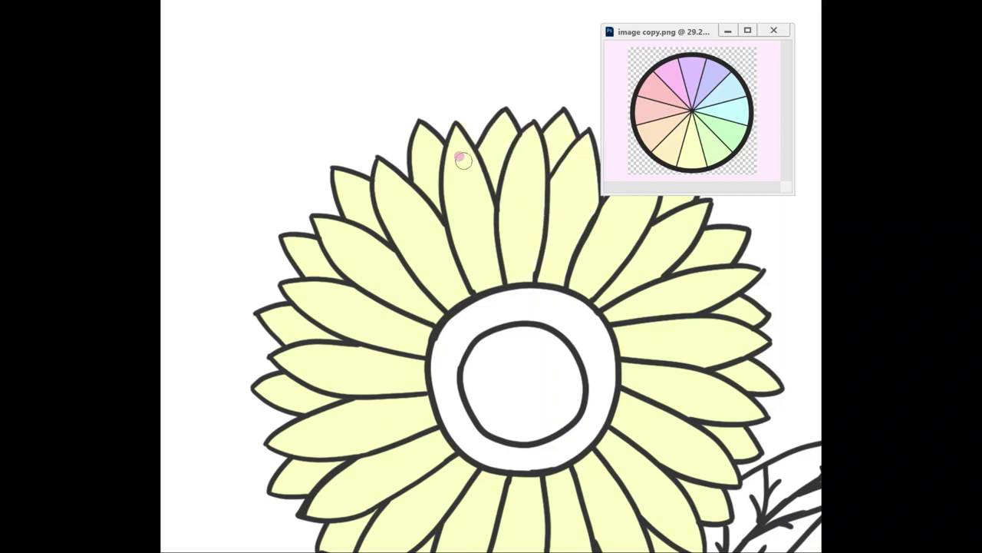
Paint the leaf and the stem pale green.
drag(513, 550, 548, 549)
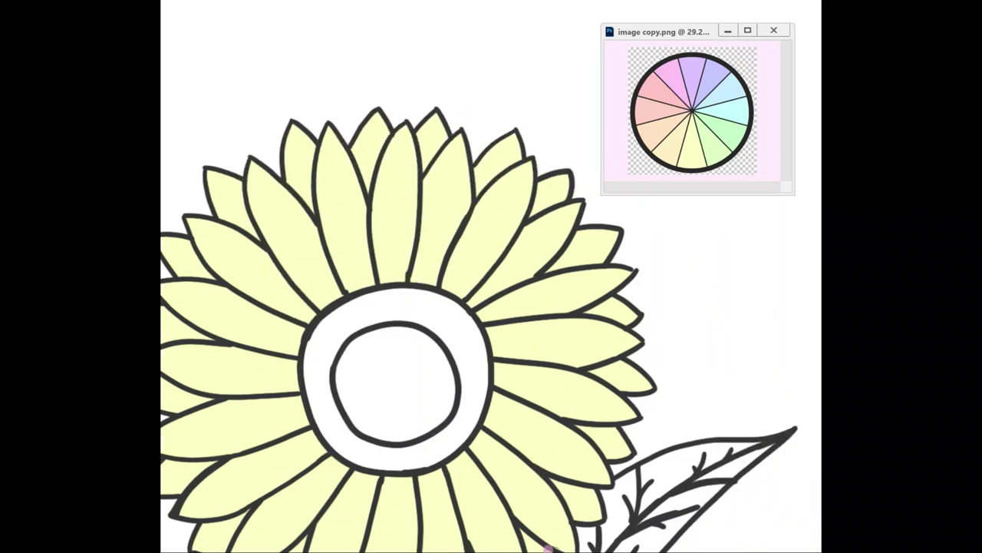
scroll(823, 291, down, 5)
scroll(587, 537, right, 5)
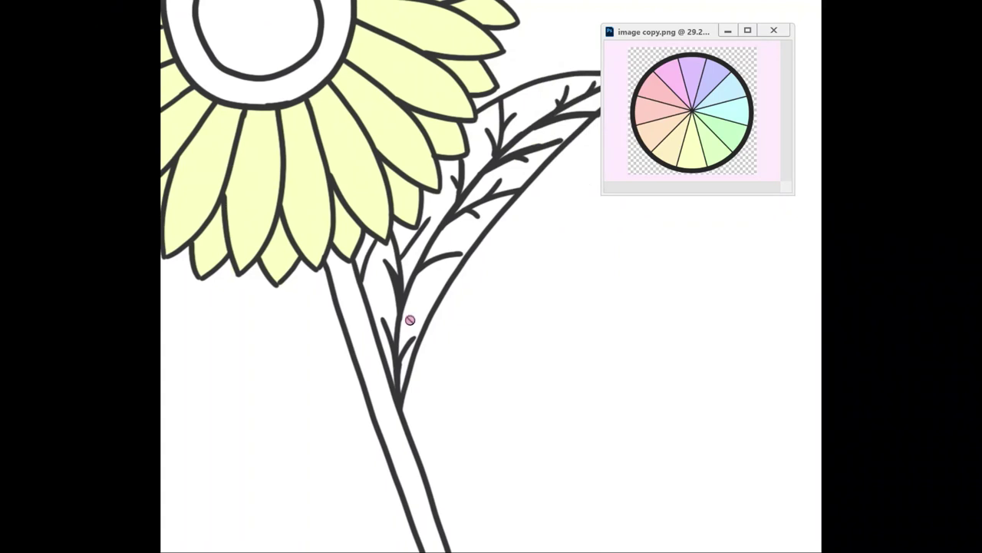
mouse_move(408, 320)
mouse_down()
mouse_move(419, 295)
mouse_move(389, 343)
mouse_move(378, 253)
mouse_move(415, 230)
mouse_move(470, 130)
mouse_move(412, 262)
mouse_move(503, 172)
mouse_up()
scroll(461, 153, right, 5)
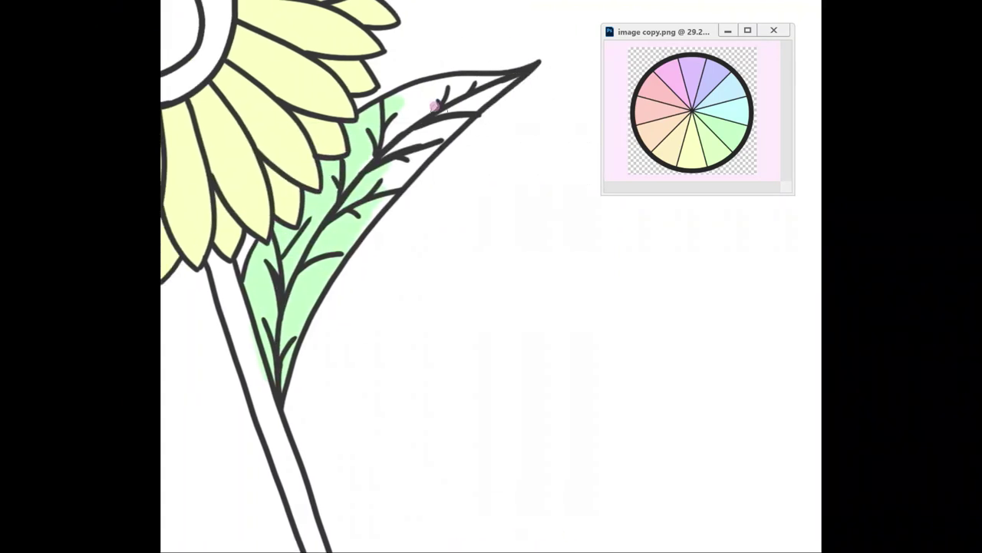
mouse_move(435, 108)
mouse_down()
mouse_move(499, 83)
mouse_move(387, 190)
mouse_move(410, 134)
mouse_move(496, 81)
mouse_move(423, 99)
mouse_up()
scroll(211, 138, down, 5)
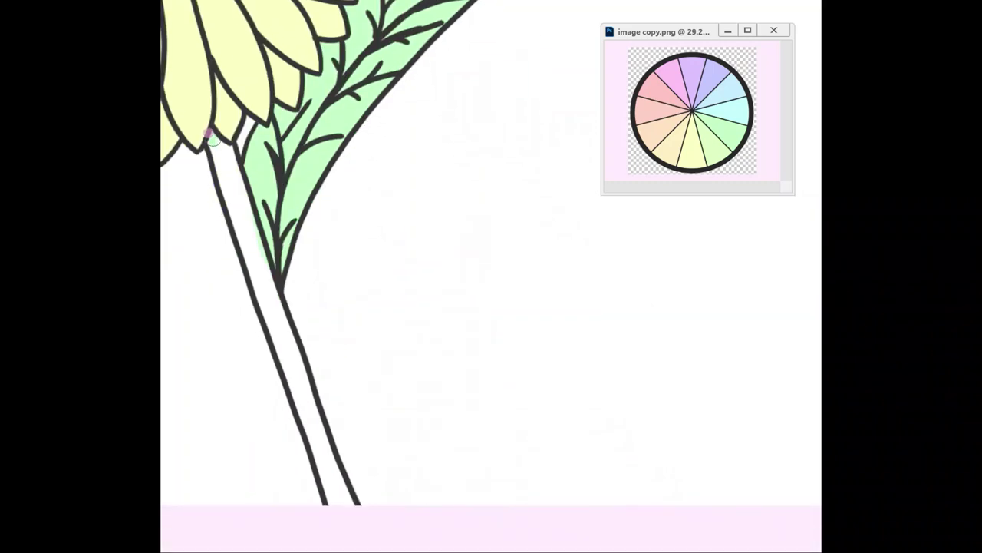
mouse_move(214, 146)
mouse_down()
mouse_move(260, 295)
mouse_move(333, 501)
mouse_move(335, 478)
mouse_move(230, 165)
mouse_up()
Try a lavender fill and a pink stroke on the flower's round centre, then undo the pink stroke.
scroll(581, 537, up, 10)
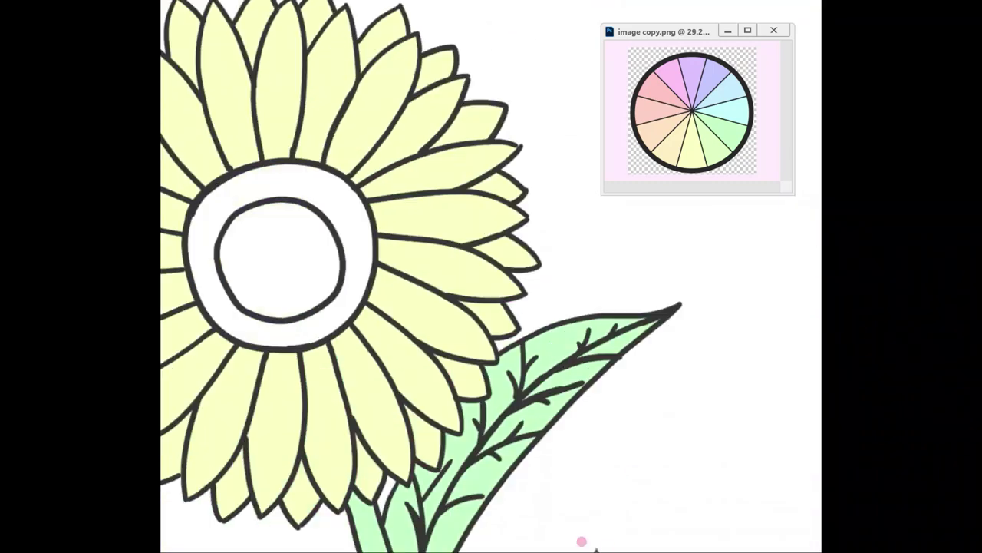
scroll(575, 541, left, 5)
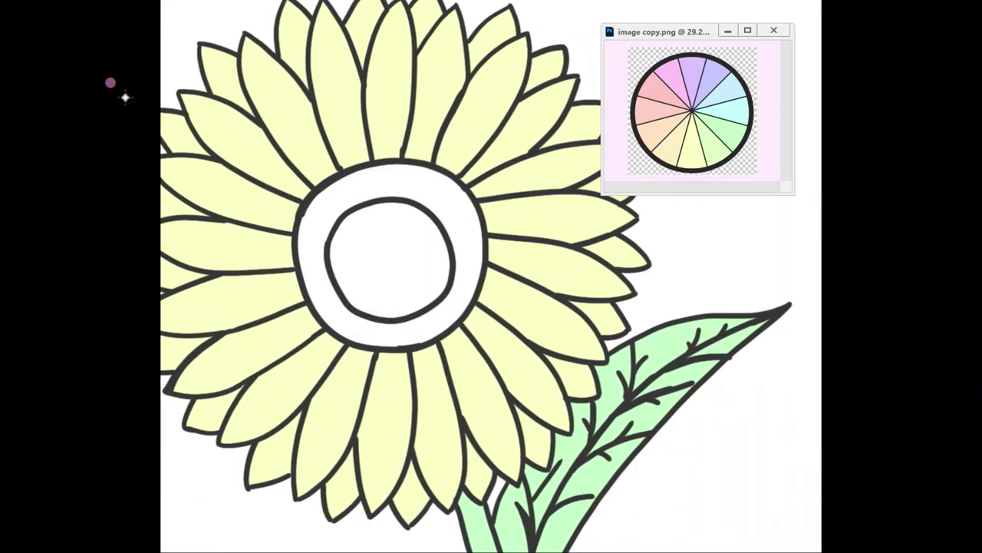
mouse_move(334, 205)
mouse_down()
mouse_move(308, 254)
mouse_move(381, 335)
mouse_move(471, 274)
mouse_move(412, 174)
mouse_move(332, 209)
mouse_move(447, 193)
mouse_move(419, 321)
mouse_move(362, 254)
mouse_move(406, 230)
mouse_up()
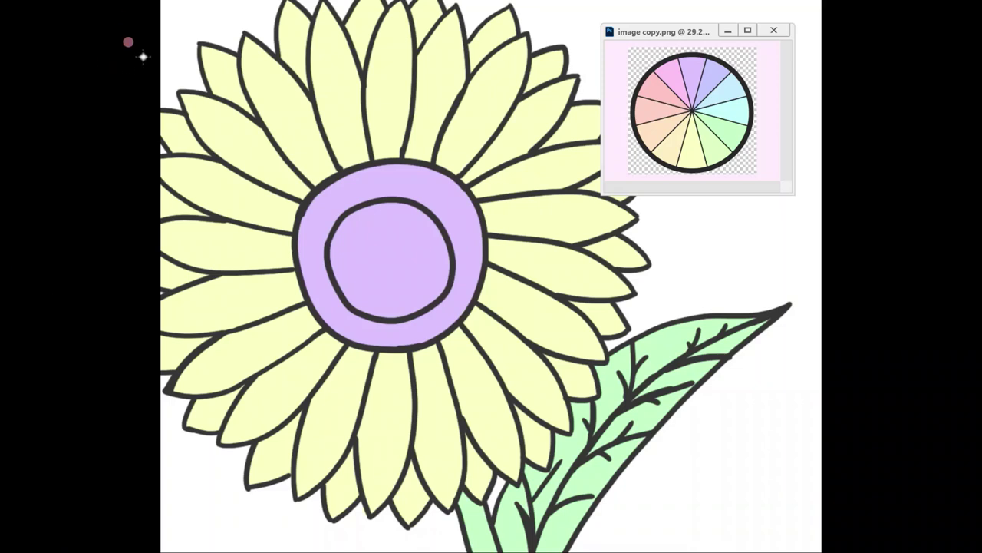
drag(343, 198, 319, 240)
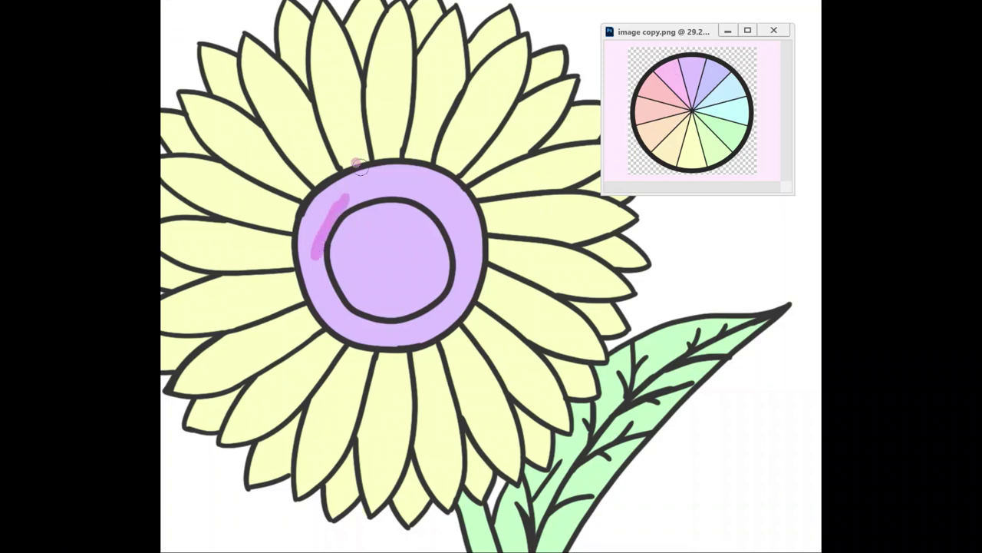
key(ctrl+z)
Choose a dark brown foreground colour and paint the flower's whole centre with it.
click(49, 432)
click(565, 363)
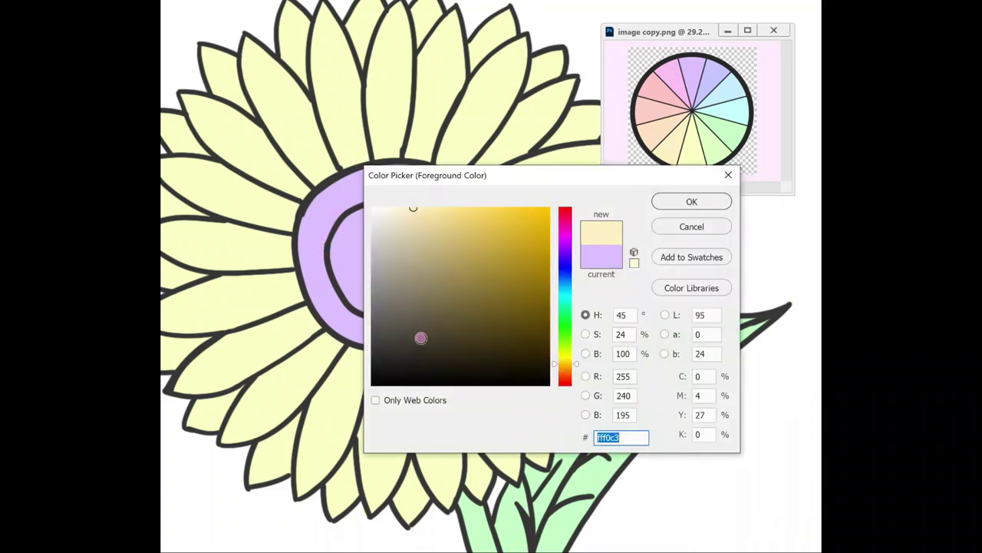
click(421, 339)
click(692, 201)
mouse_move(338, 203)
mouse_down()
mouse_move(318, 268)
mouse_move(461, 191)
mouse_move(341, 330)
mouse_move(407, 311)
mouse_move(368, 188)
mouse_move(395, 242)
mouse_move(456, 241)
mouse_up()
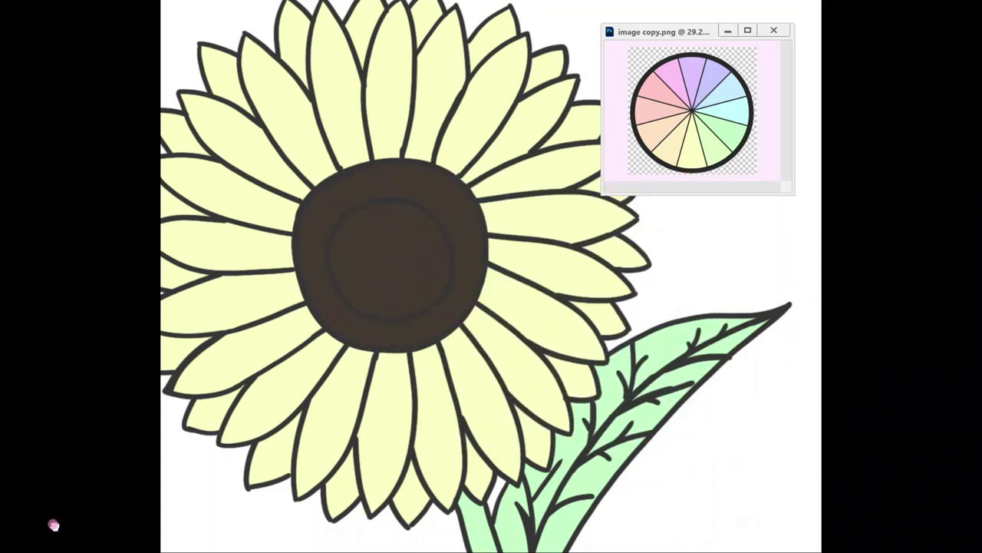
Paint a brighter yellow ring over the petal bases all around the brown centre.
mouse_move(392, 142)
mouse_down()
mouse_move(439, 145)
mouse_move(487, 186)
mouse_up()
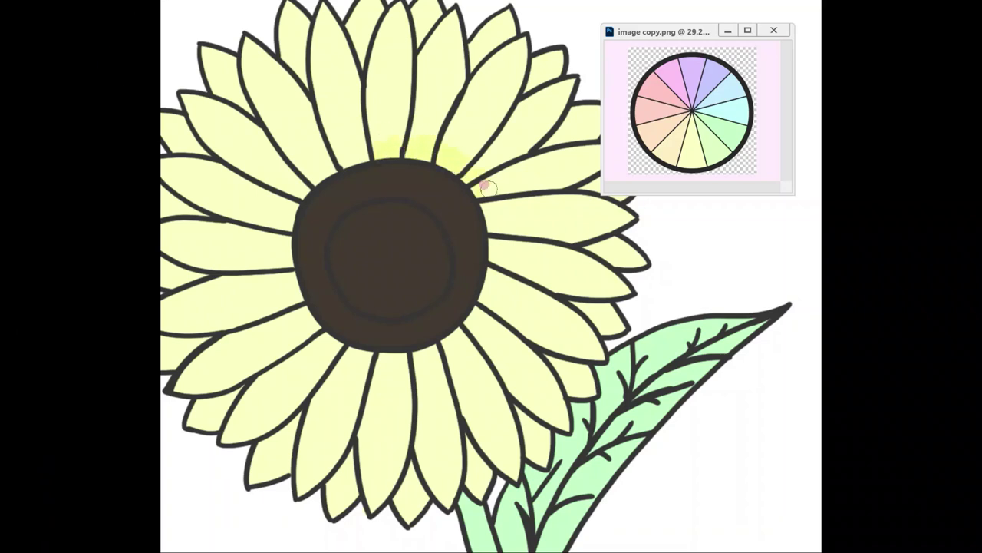
mouse_move(483, 323)
mouse_down()
mouse_move(434, 356)
mouse_move(378, 362)
mouse_move(326, 347)
mouse_move(300, 302)
mouse_up()
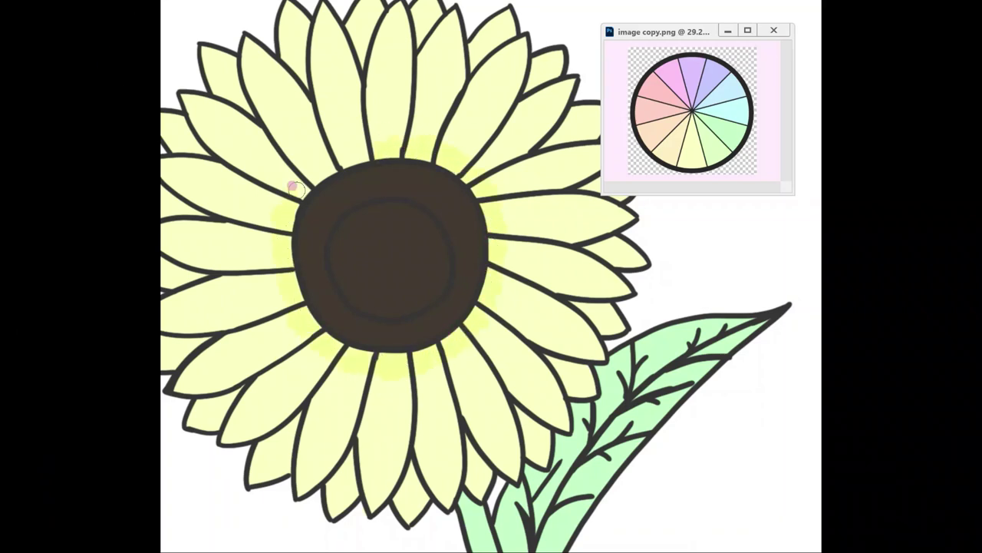
drag(297, 190, 423, 150)
Soften the bright yellow ring with a low-radius Gaussian Blur.
click(115, 2)
click(368, 151)
drag(680, 276, 660, 278)
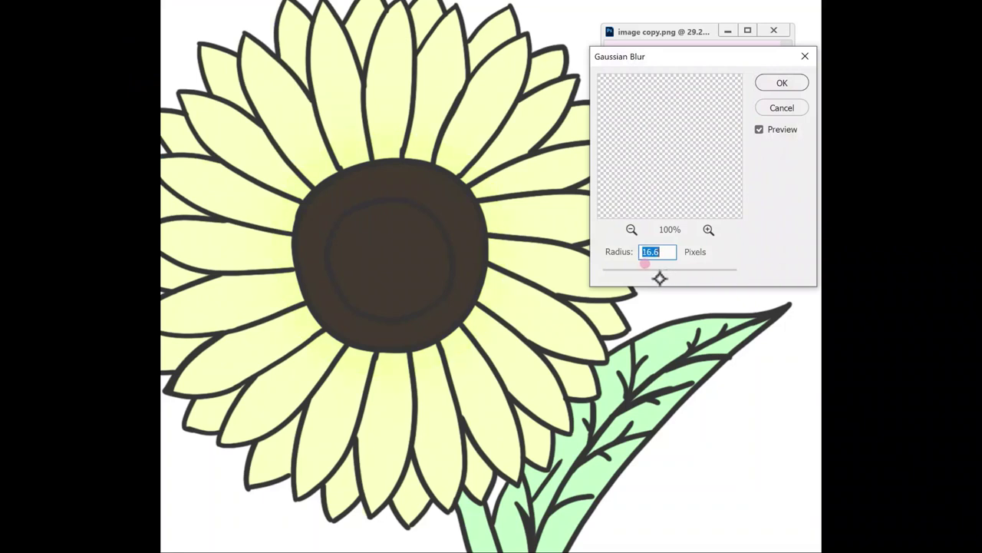
click(809, 79)
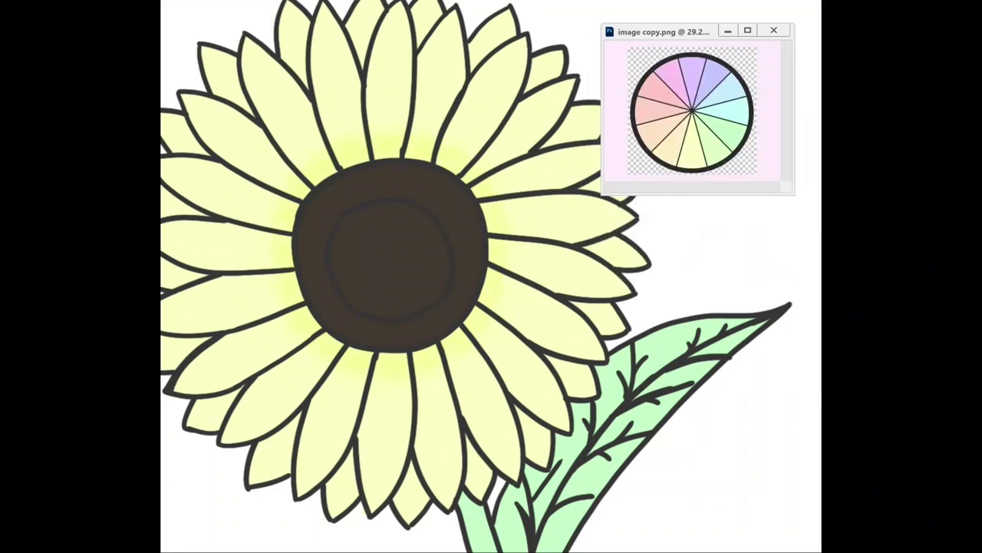
Paint a wider peach-orange ring over the petal bases around the centre and soften it with Gaussian Blur.
mouse_move(295, 170)
mouse_down()
mouse_move(314, 297)
mouse_move(351, 366)
mouse_move(453, 375)
mouse_move(509, 230)
mouse_move(440, 168)
mouse_move(305, 188)
mouse_up()
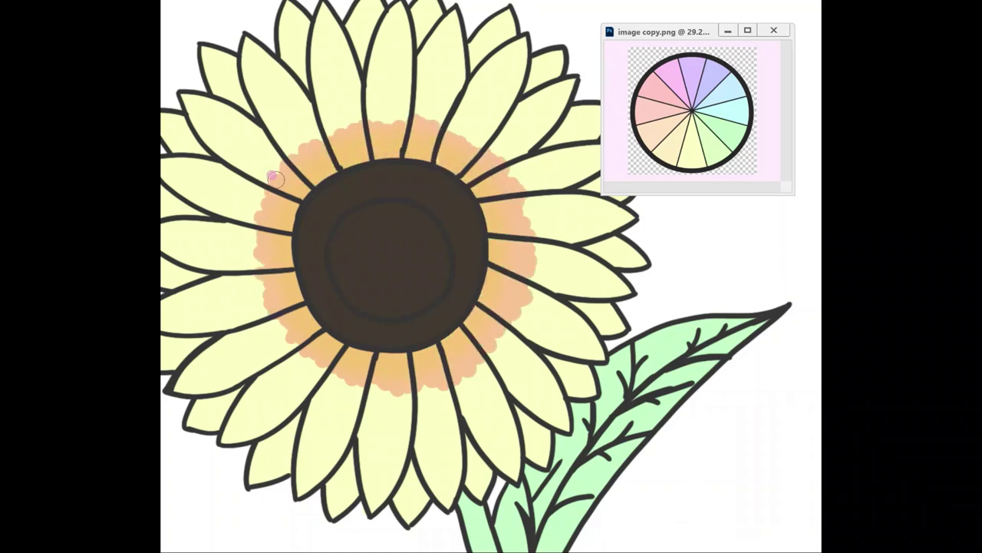
click(329, 154)
drag(654, 278, 653, 278)
click(779, 85)
drag(66, 333, 54, 352)
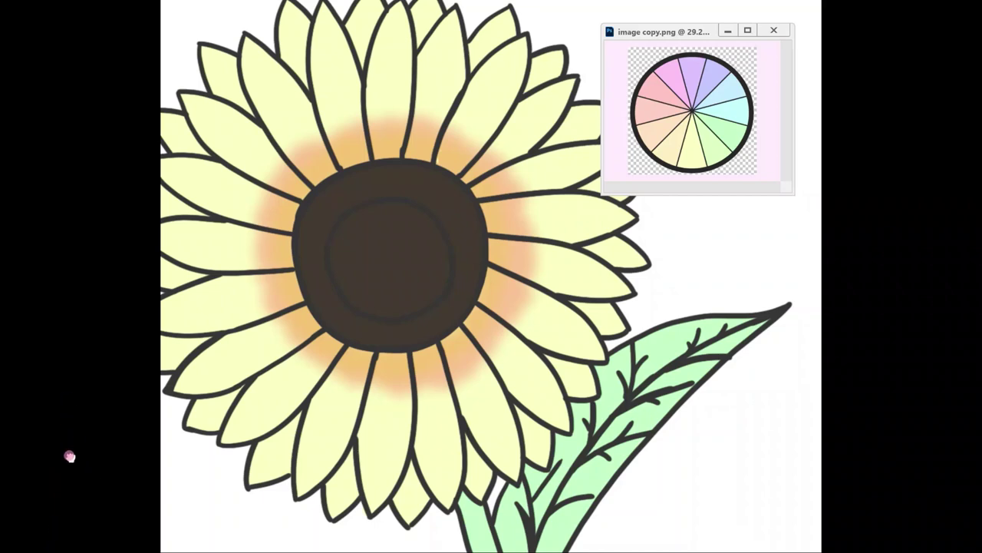
mouse_move(433, 141)
mouse_down()
mouse_move(488, 218)
mouse_move(482, 297)
mouse_move(419, 353)
mouse_move(330, 347)
mouse_move(294, 265)
mouse_move(323, 183)
mouse_move(443, 159)
mouse_up()
key(ctrl+z)
key(ctrl+z)
key(Tab)
drag(8, 465, 84, 464)
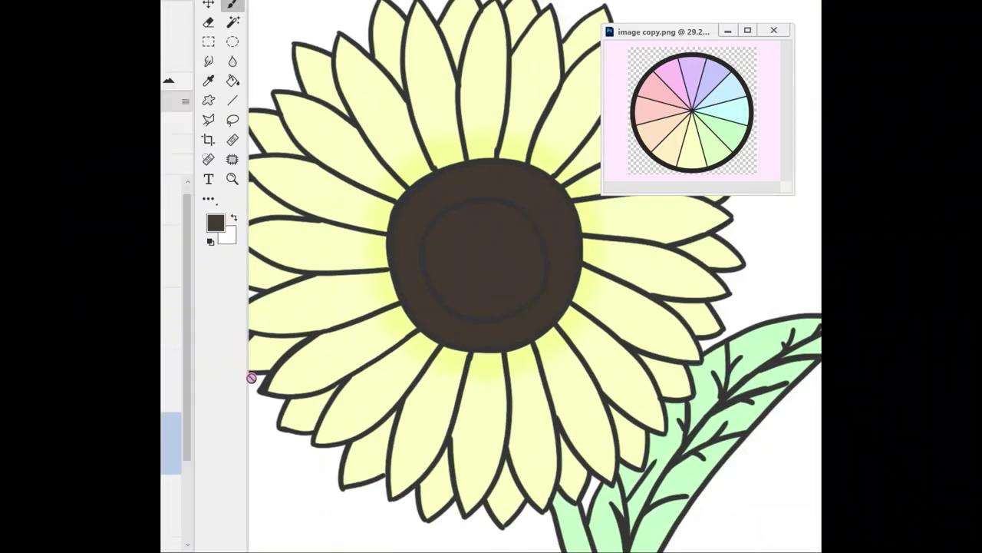
key(Tab)
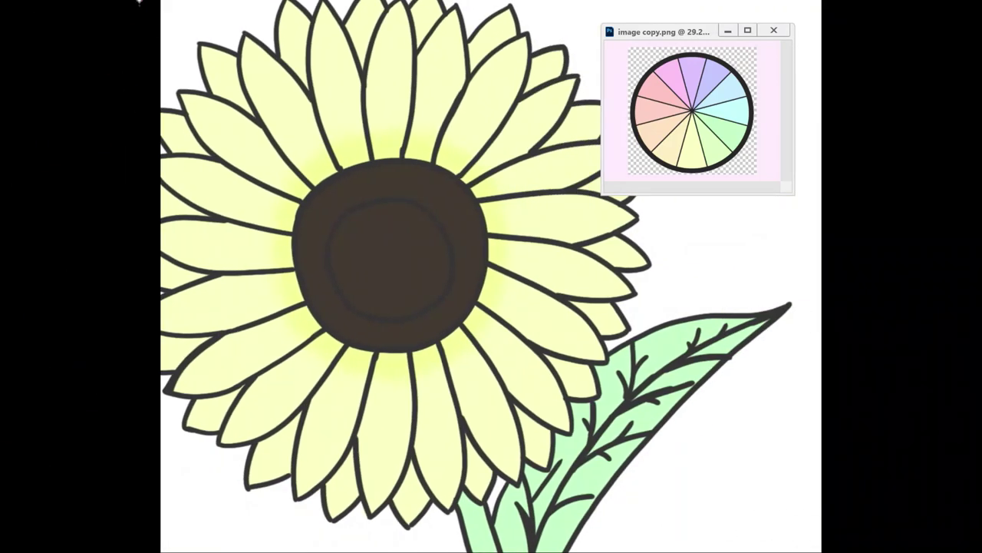
key(ctrl+shift+z)
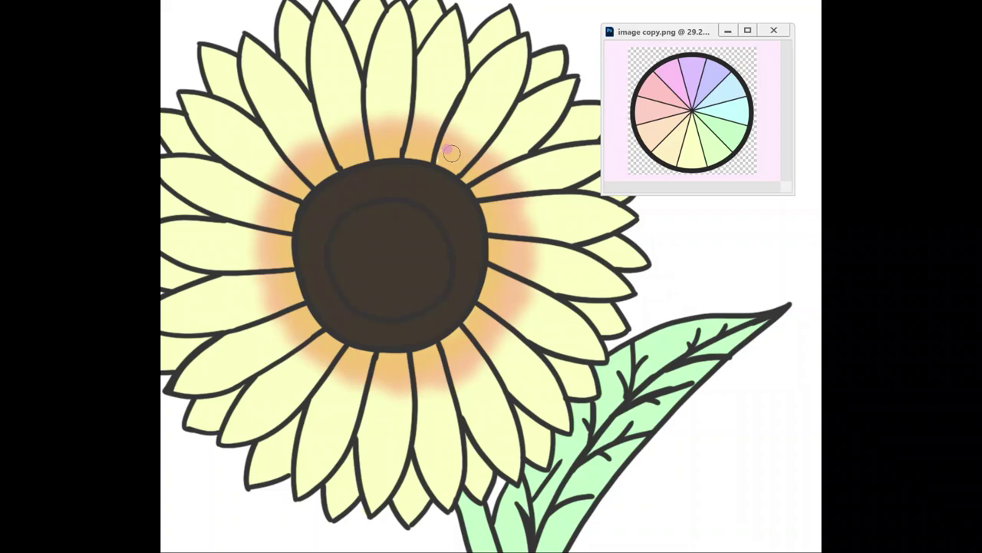
Paint a dark brown ring over the petal bases and smudge its right edge outward into jagged points.
key(ctrl+plus)
key(ctrl+plus)
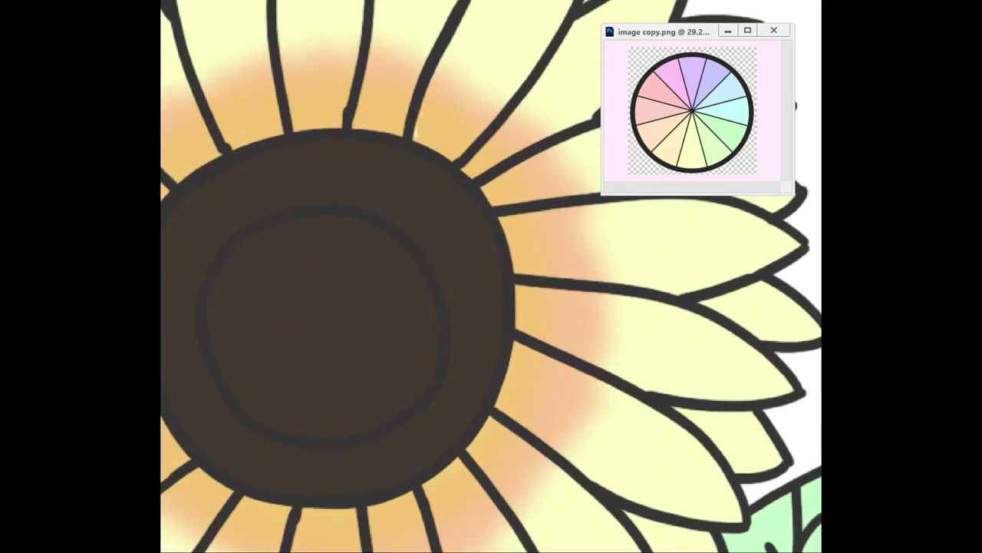
key(ctrl+z)
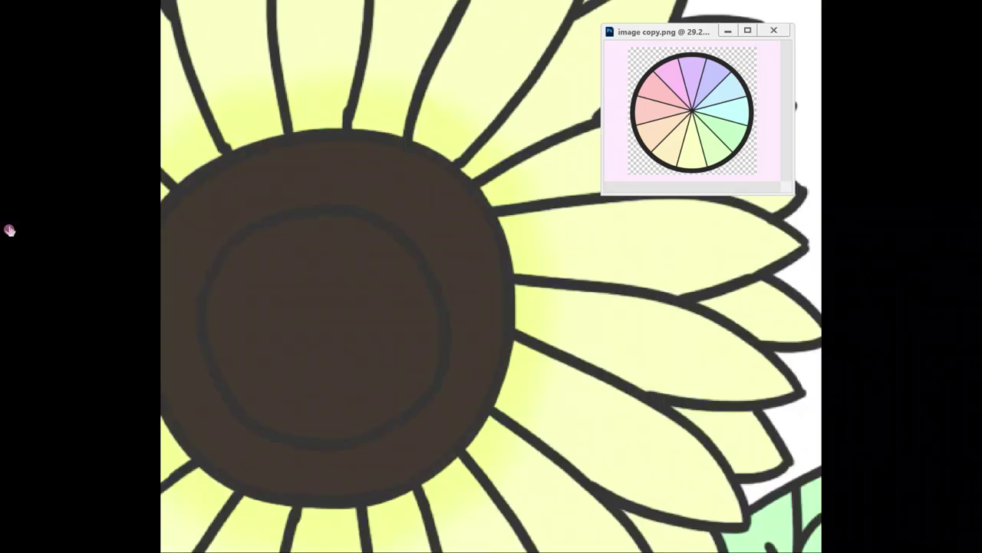
key(ctrl+shift+z)
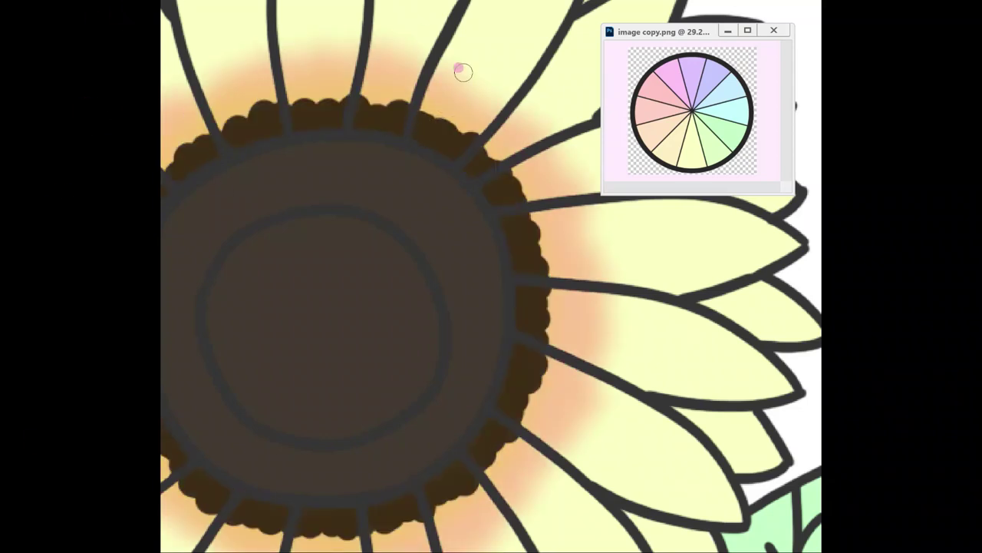
mouse_move(453, 127)
mouse_down()
mouse_move(481, 85)
mouse_move(480, 164)
mouse_move(495, 189)
mouse_move(573, 223)
mouse_move(588, 339)
mouse_move(578, 332)
mouse_move(568, 413)
mouse_move(480, 532)
mouse_move(381, 499)
mouse_move(330, 512)
mouse_move(320, 548)
mouse_up()
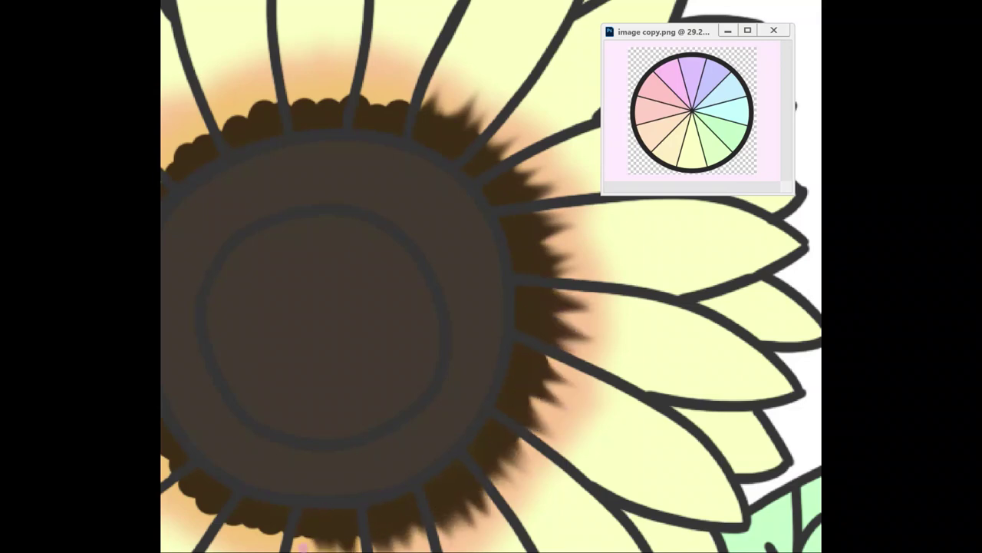
Smudge the dark ring's remaining lower, left and upper edges outward into jagged points.
key(ctrl+minus)
scroll(491, 276, down, 4)
scroll(491, 277, up, 4)
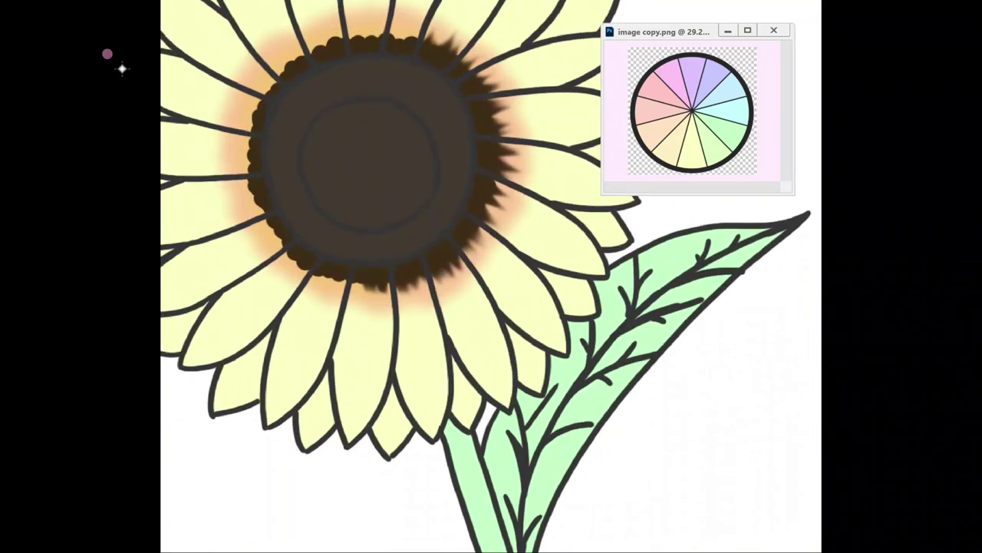
mouse_move(347, 316)
mouse_down()
mouse_move(328, 285)
mouse_move(256, 237)
mouse_move(203, 134)
mouse_move(218, 78)
mouse_move(270, 17)
mouse_move(334, 4)
mouse_up()
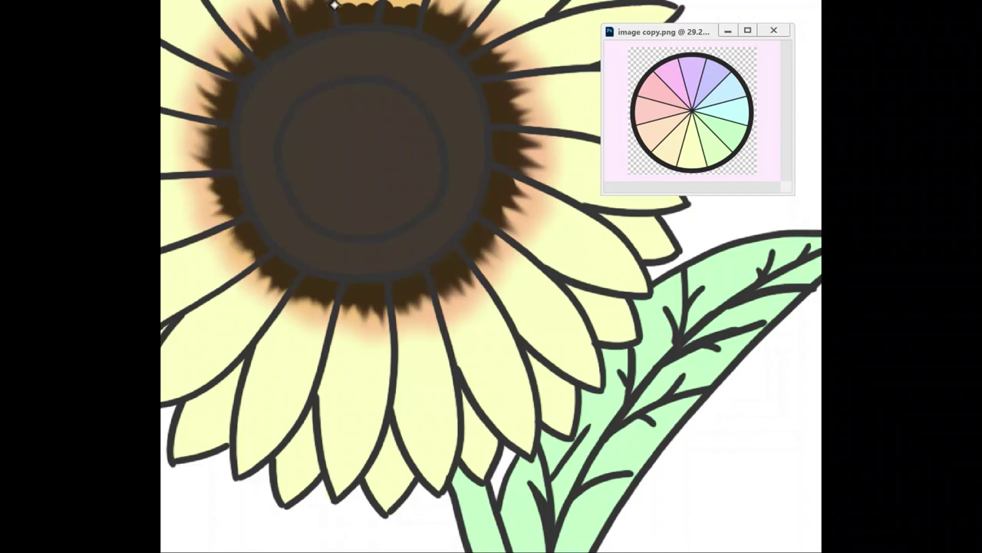
drag(400, 249, 400, 409)
mouse_move(357, 168)
mouse_down()
mouse_move(404, 179)
mouse_move(341, 158)
mouse_up()
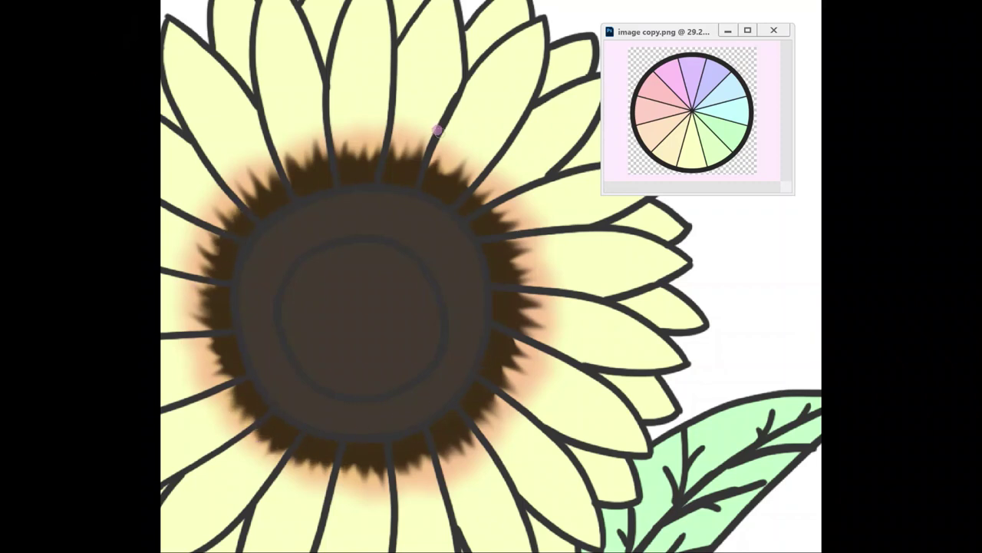
Lower the opacity of the jagged brown ring and soften it slightly with Gaussian Blur.
drag(76, 138, 57, 158)
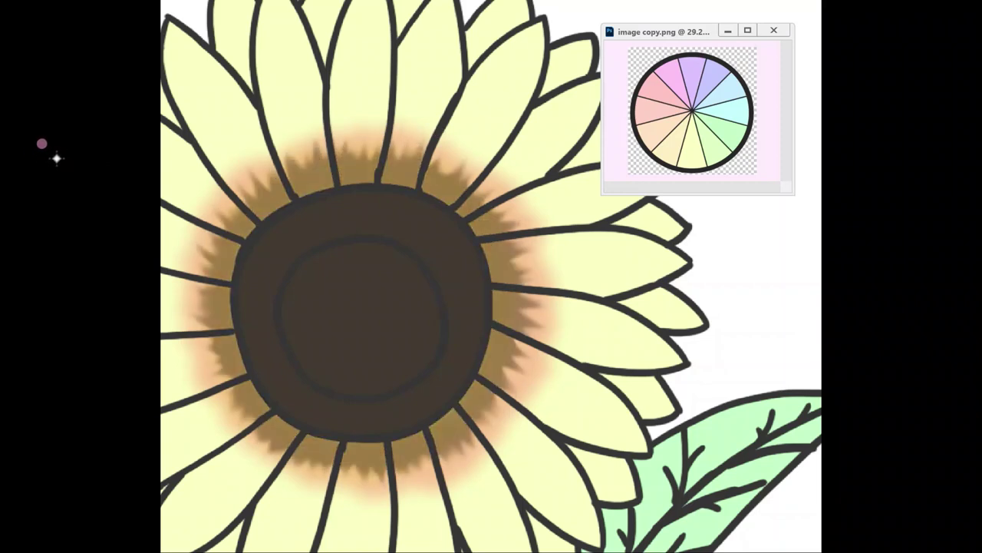
click(276, 0)
mouse_move(153, 105)
click(90, 153)
drag(652, 275, 622, 275)
click(782, 84)
key(ctrl+minus)
key(ctrl+minus)
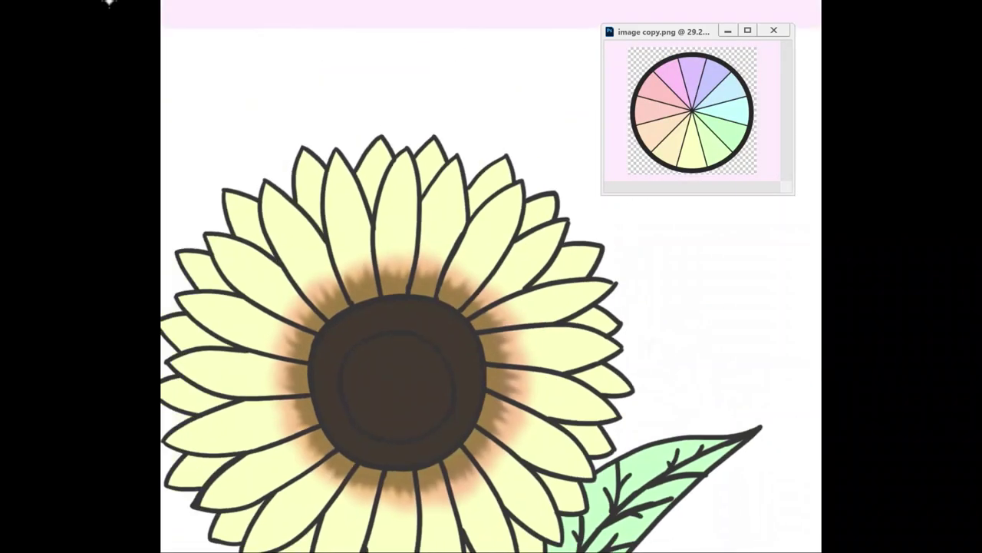
Make the jagged brown ring fully opaque and extend the peach-orange shading in uneven soft strokes along the petal bases.
key(ctrl+minus)
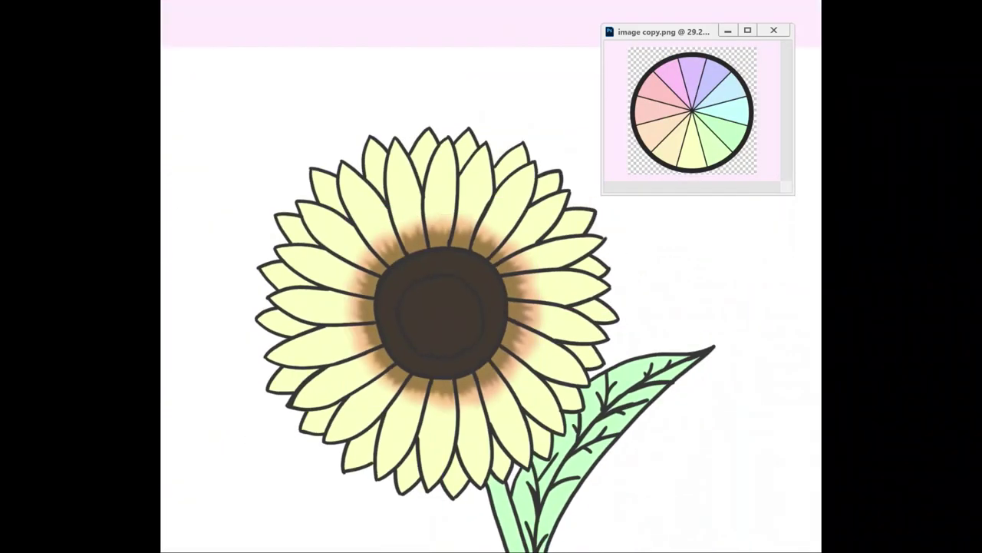
click(67, 141)
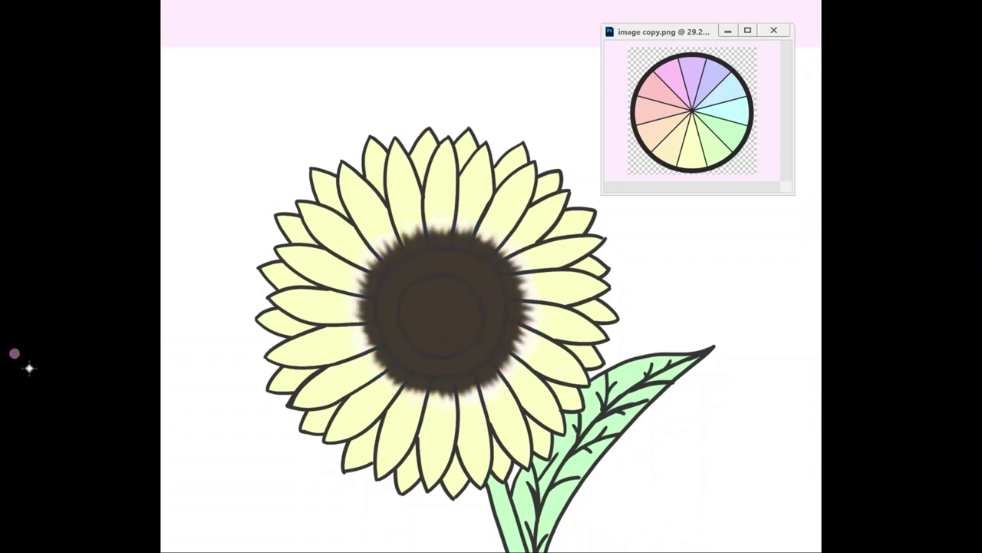
click(1, 255)
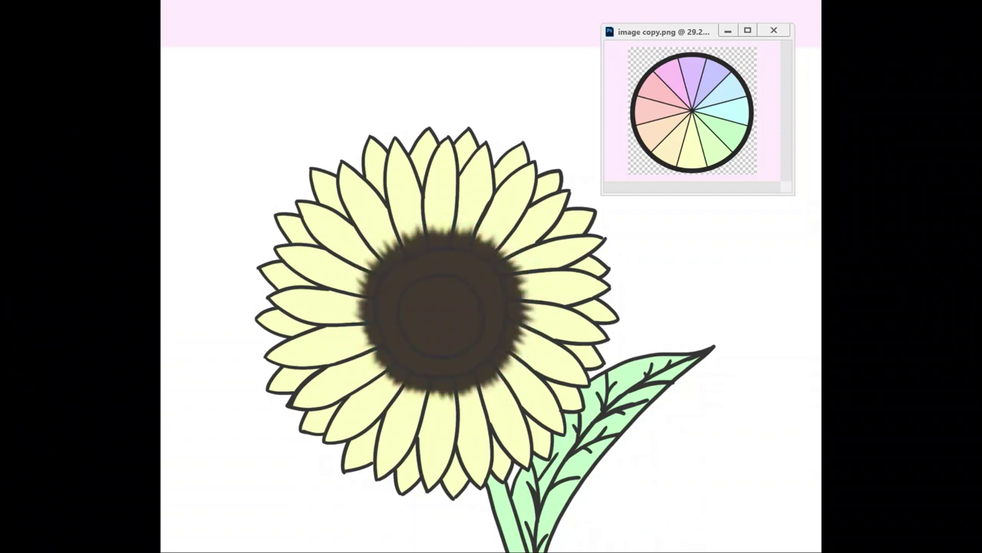
click(1, 254)
click(68, 1)
click(115, 12)
click(764, 105)
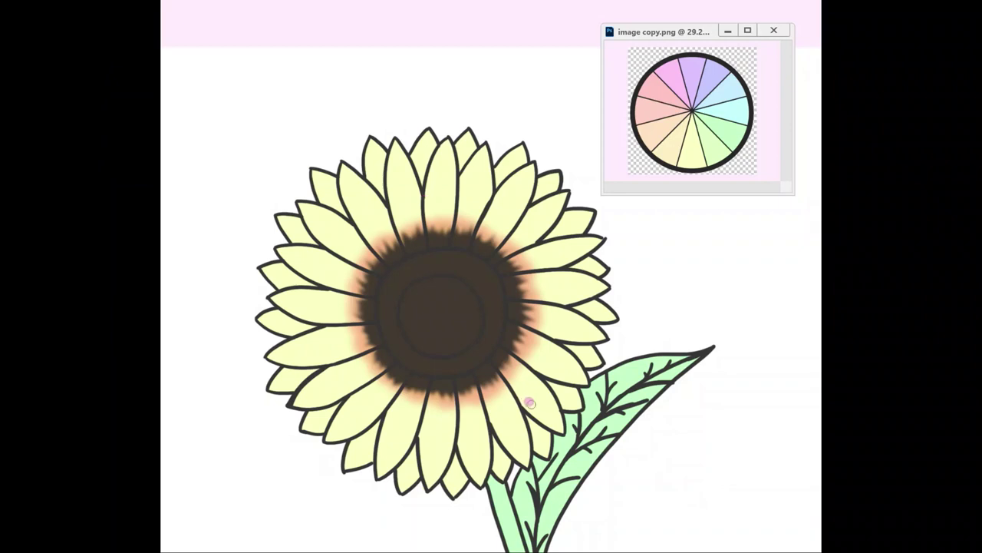
mouse_move(416, 182)
mouse_down()
mouse_move(410, 218)
mouse_move(380, 224)
mouse_move(359, 343)
mouse_move(486, 402)
mouse_move(543, 315)
mouse_move(499, 227)
mouse_up()
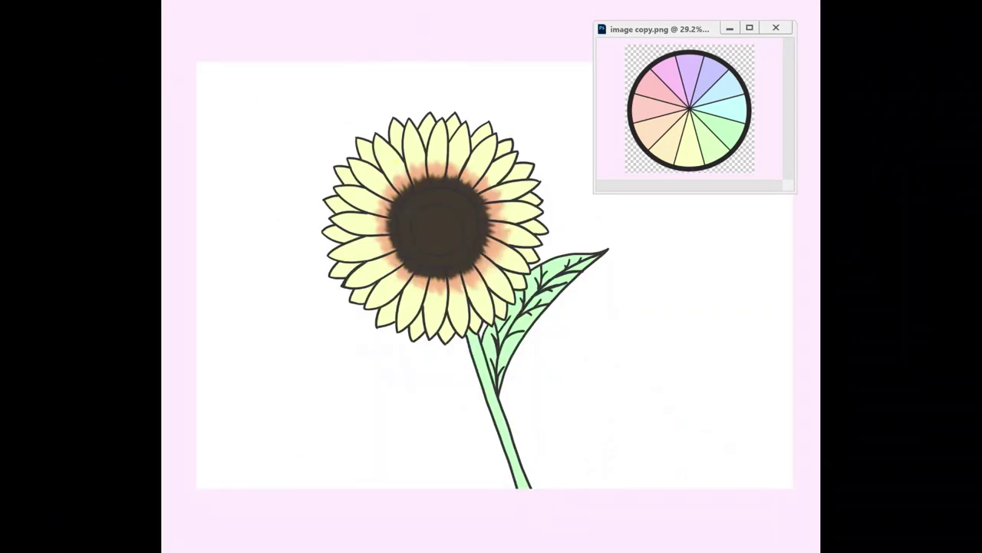
Paint the back petals along the flower's upper and right sides a deeper yellow.
key(ctrl+plus)
key(ctrl+plus)
drag(836, 323, 848, 277)
key(ctrl+plus)
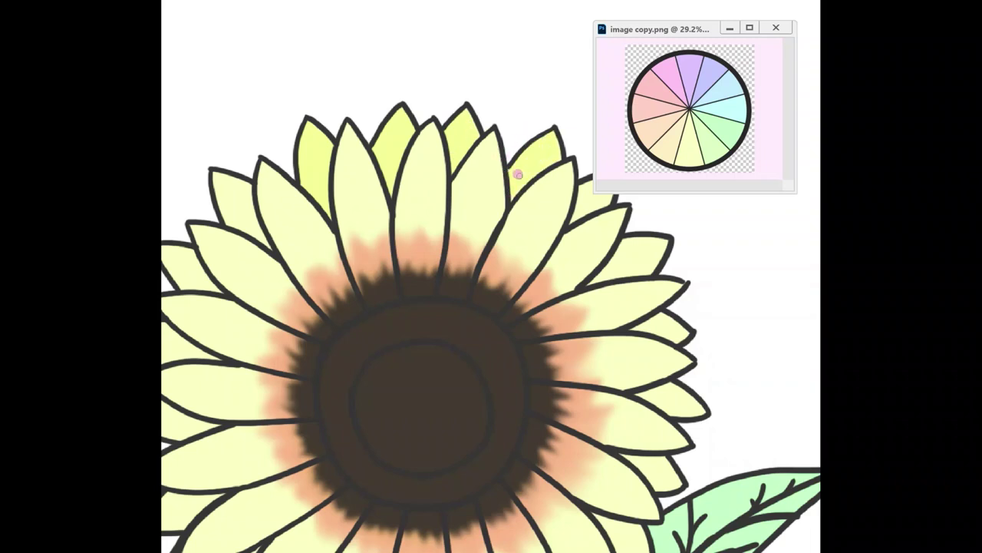
drag(231, 190, 258, 233)
drag(551, 546, 590, 546)
drag(469, 187, 499, 192)
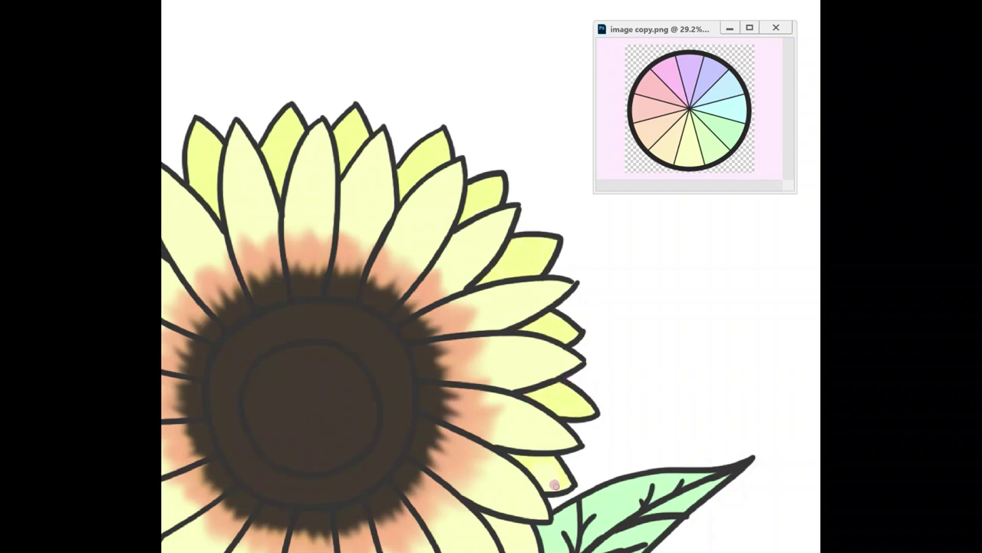
Paint the remaining back petals around the flower's lower and left sides the same deeper yellow.
scroll(561, 465, down, 9)
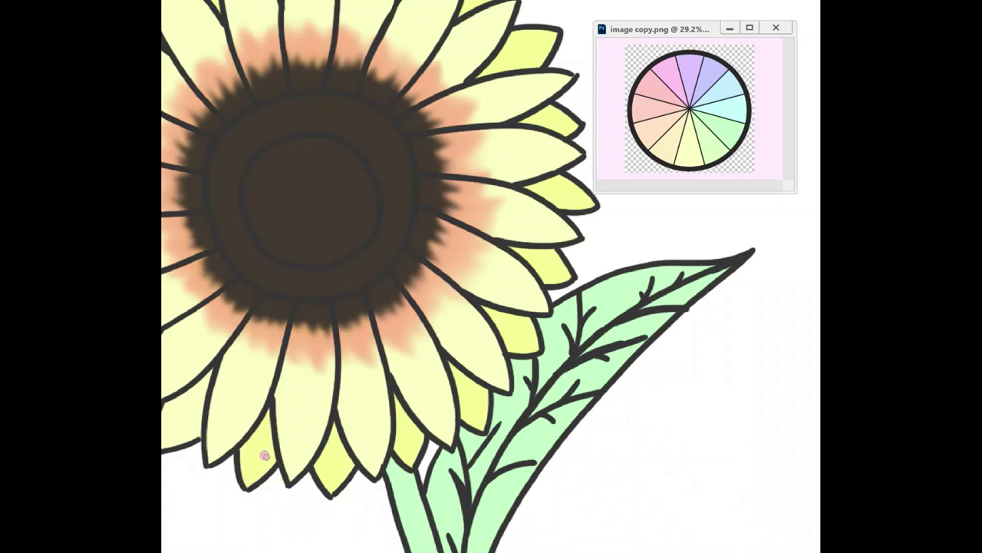
drag(594, 548, 486, 548)
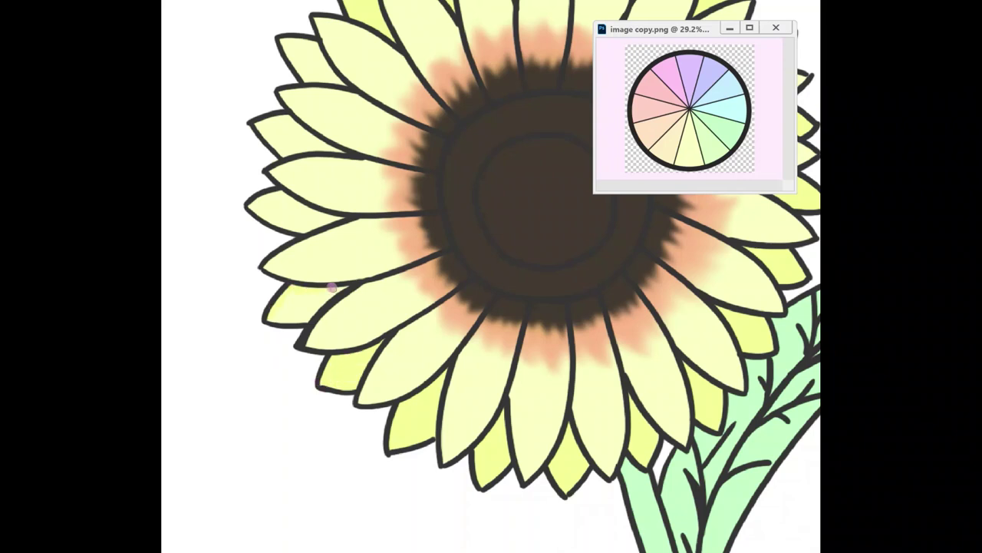
mouse_move(279, 192)
mouse_down()
mouse_move(307, 227)
mouse_move(289, 201)
mouse_up()
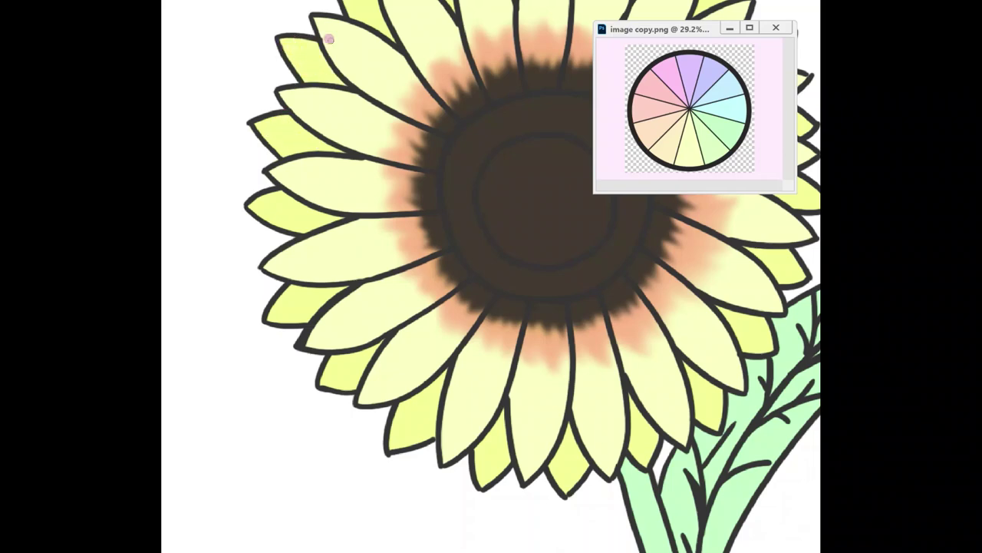
drag(600, 495, 475, 493)
scroll(553, 421, down, 5)
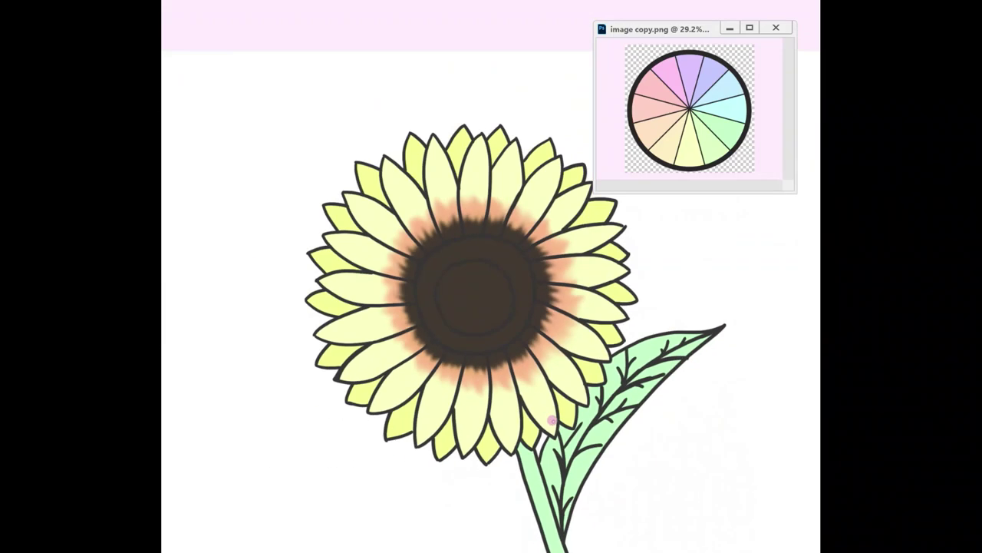
Shade the leaf's lower edge with a brighter green and soften the shading.
scroll(547, 418, down, 3)
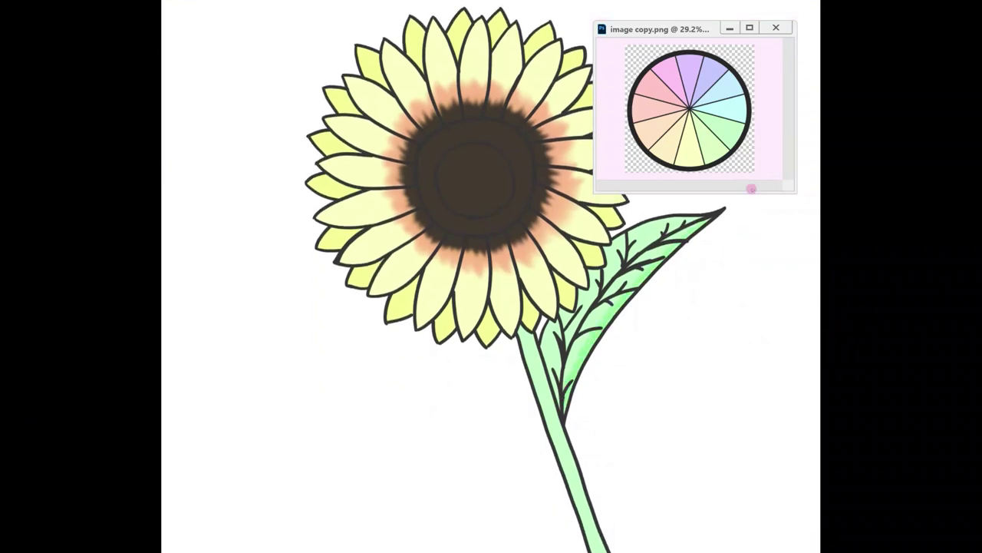
click(138, 1)
mouse_move(198, 95)
click(81, 150)
drag(637, 275, 645, 274)
click(803, 74)
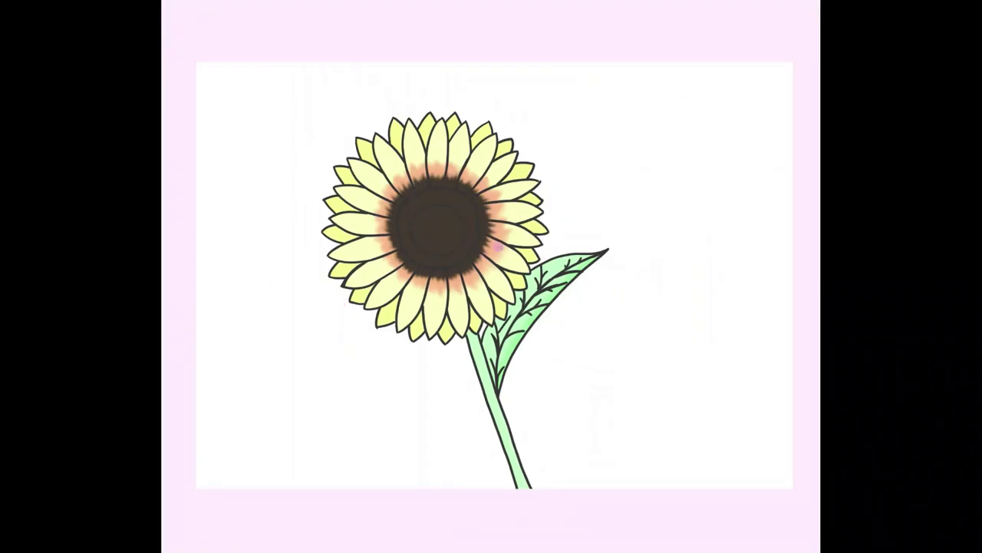
Merge the sunflower's colour layers down one after another, and undo the last merge.
right_click(39, 212)
click(89, 393)
right_click(30, 193)
click(106, 392)
right_click(28, 195)
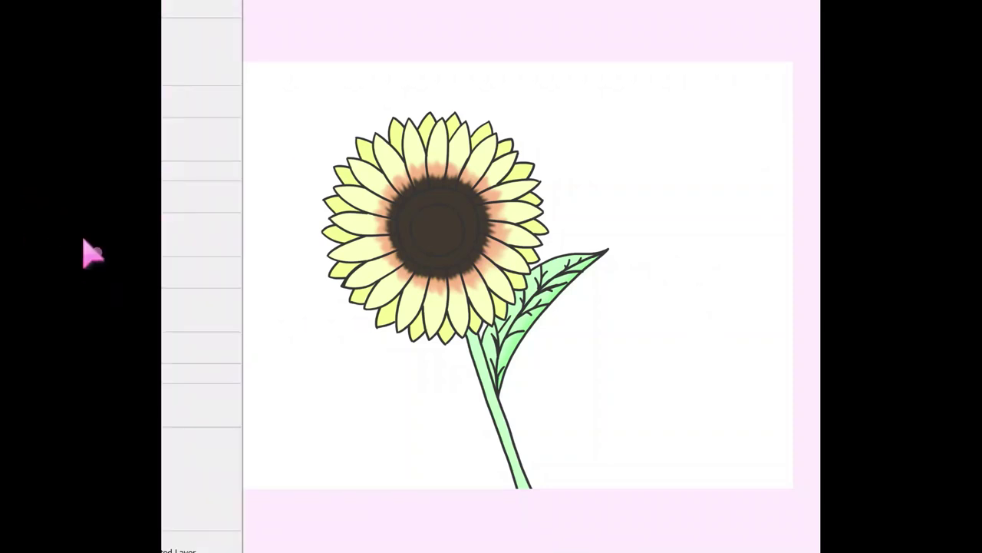
click(88, 393)
right_click(27, 199)
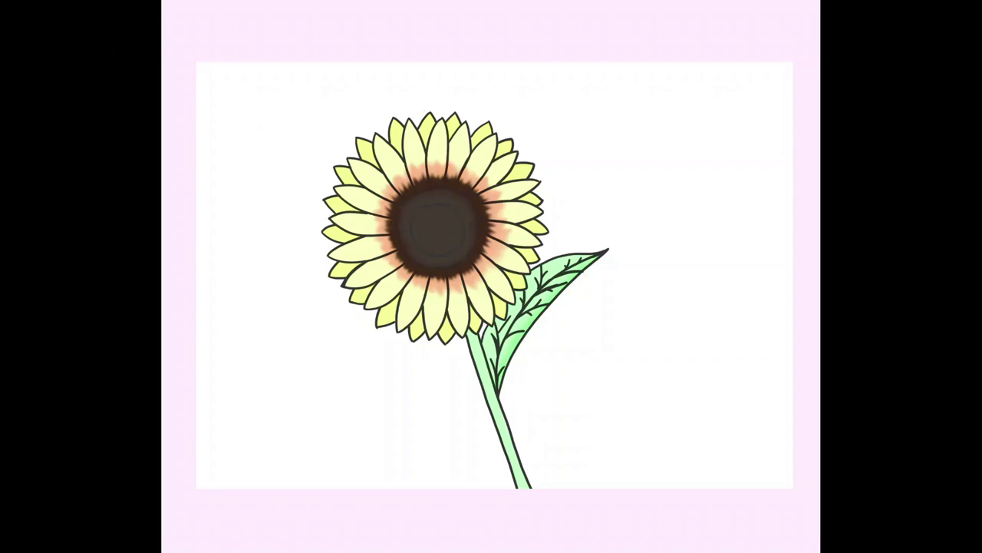
key(ctrl+z)
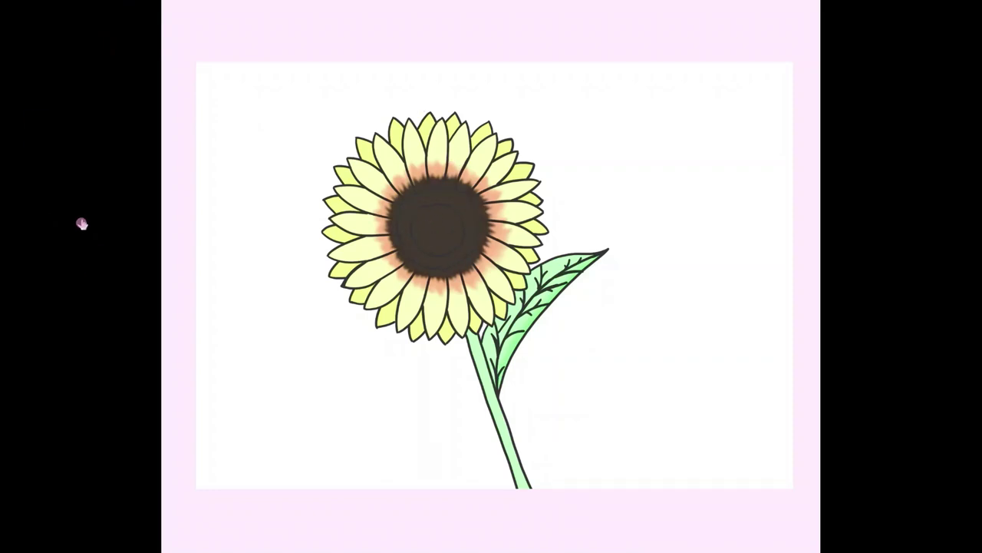